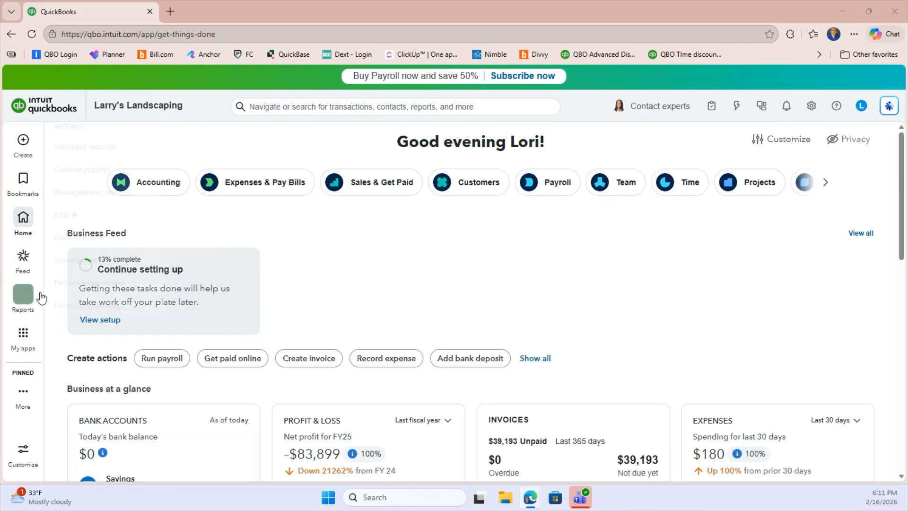
Go to the projects list and open the in-progress Main St project.
{"action": "mouse_move", "coordinate": [39, 303]}
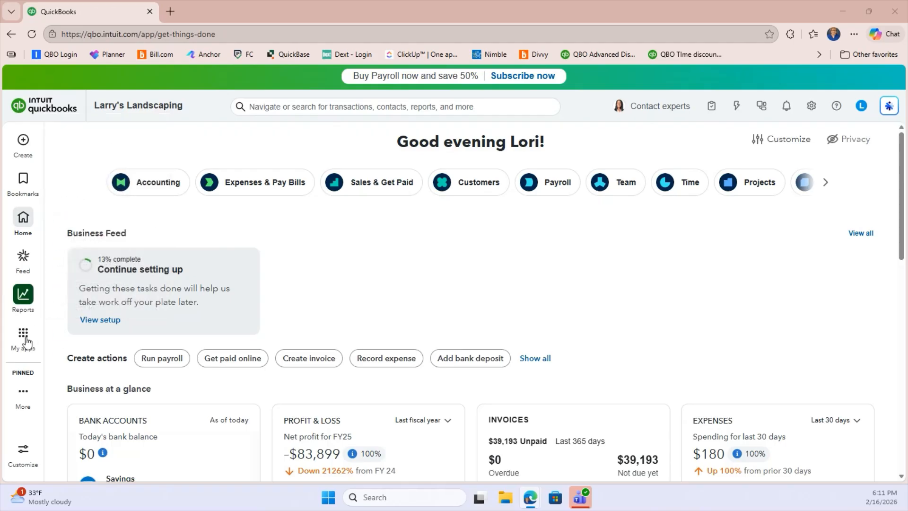
{"action": "mouse_move", "coordinate": [24, 348]}
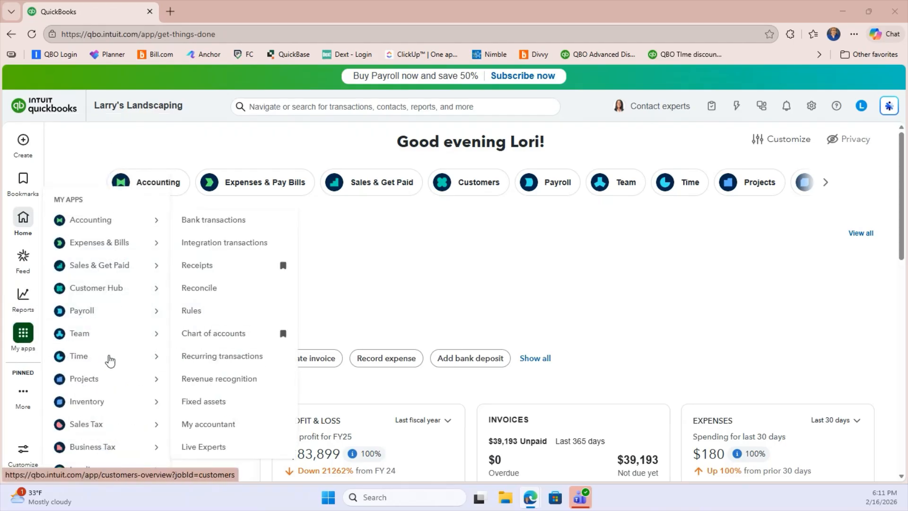
{"action": "mouse_move", "coordinate": [102, 385]}
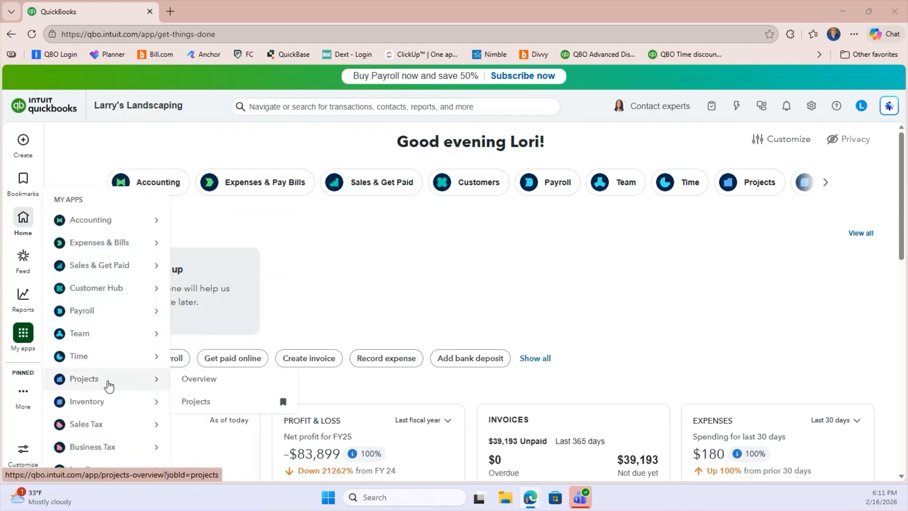
{"action": "left_click", "coordinate": [107, 380]}
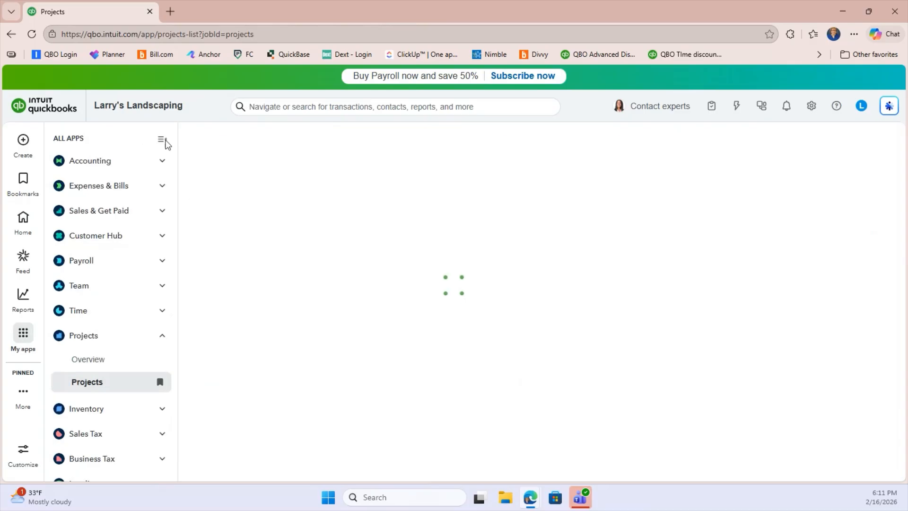
{"action": "scroll", "coordinate": [245, 318], "scroll_direction": "down", "scroll_amount": 3}
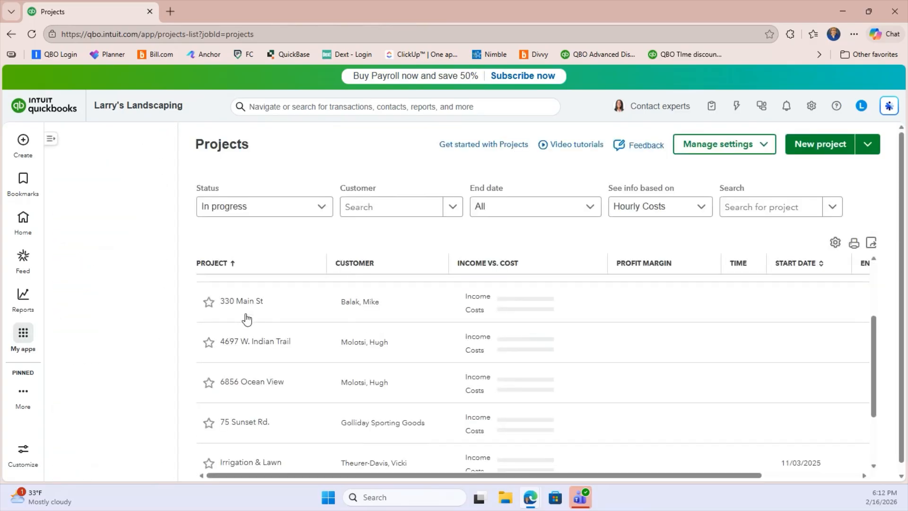
{"action": "scroll", "coordinate": [146, 405], "scroll_direction": "down", "scroll_amount": 2}
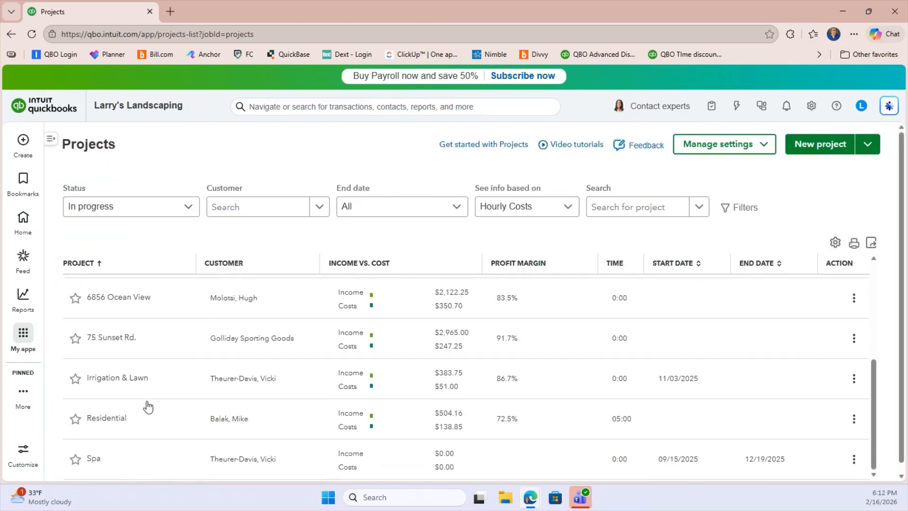
{"action": "scroll", "coordinate": [147, 405], "scroll_direction": "up", "scroll_amount": 5}
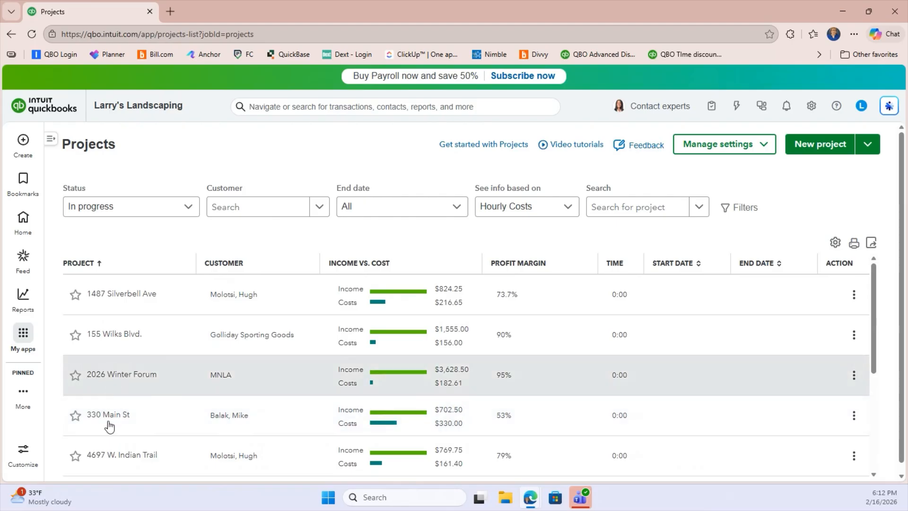
{"action": "left_click", "coordinate": [117, 416]}
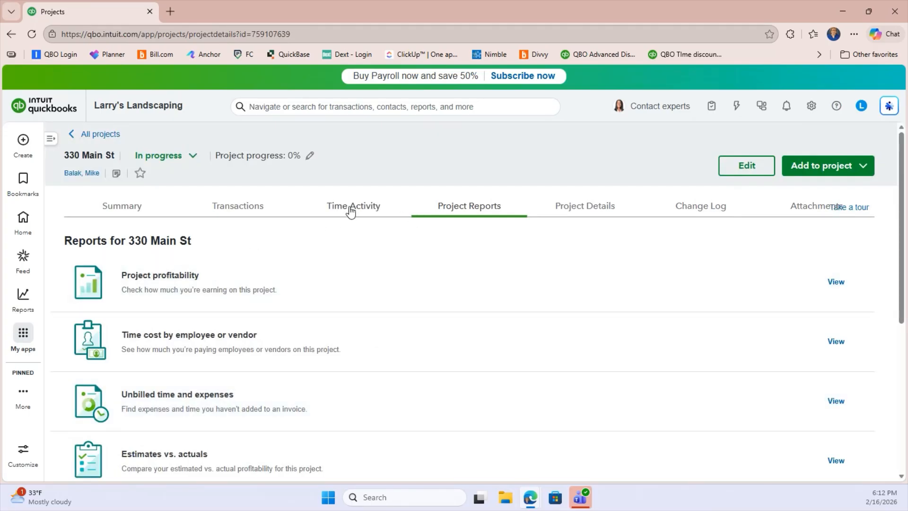
View the project's time activity with the date range set to This Month.
{"action": "left_click", "coordinate": [348, 208]}
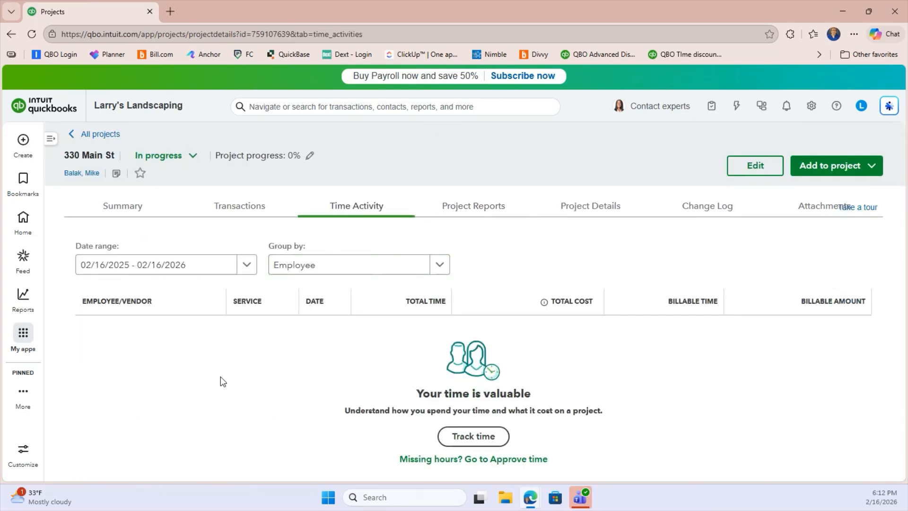
{"action": "left_click", "coordinate": [243, 267]}
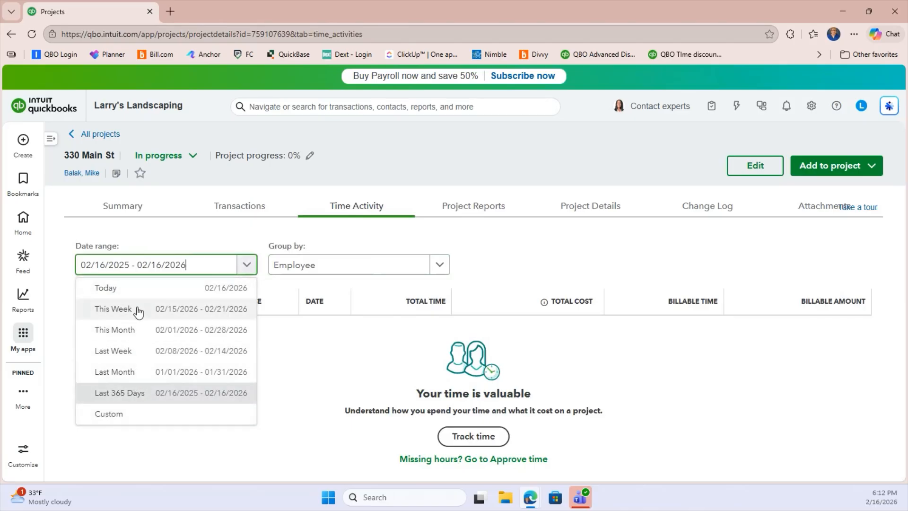
{"action": "left_click", "coordinate": [116, 331]}
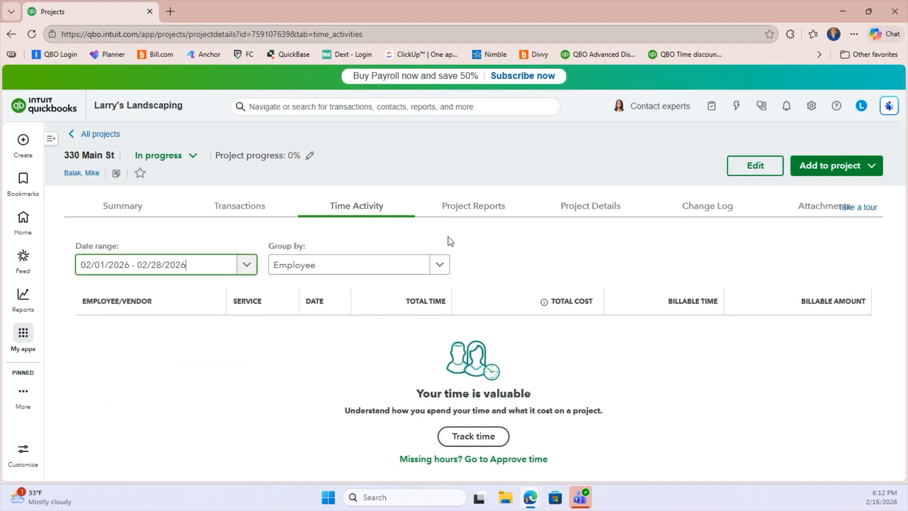
Open the Project profitability report for the project and review its income, cost of goods sold, expenses and net income.
{"action": "left_click", "coordinate": [471, 208]}
{"action": "left_click", "coordinate": [174, 283]}
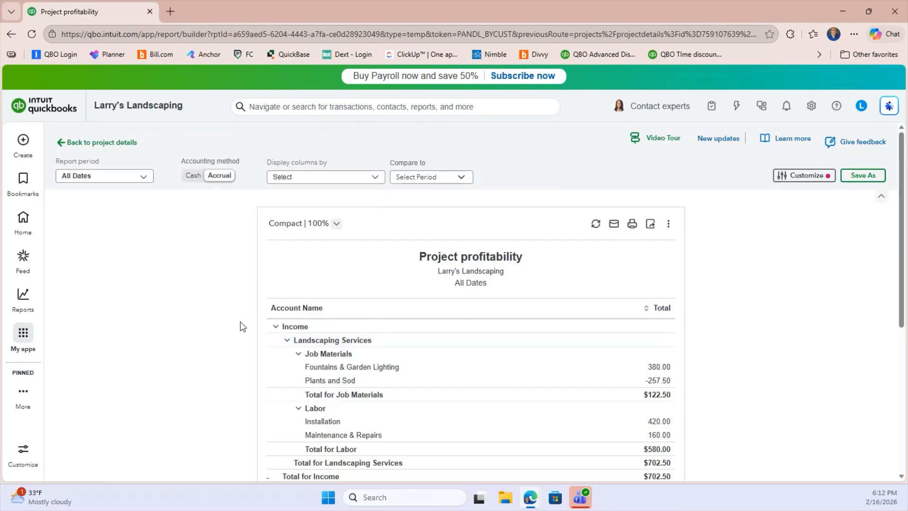
{"action": "scroll", "coordinate": [165, 339], "scroll_direction": "down", "scroll_amount": 3}
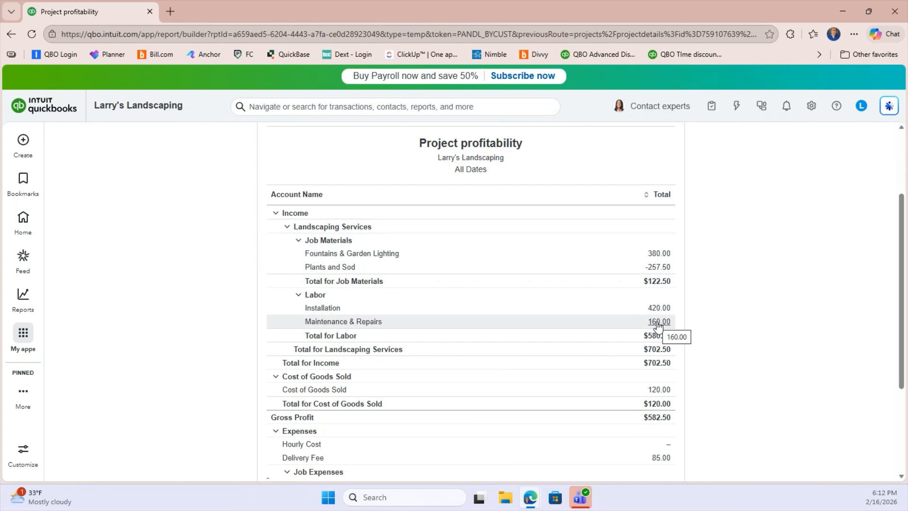
{"action": "scroll", "coordinate": [466, 326], "scroll_direction": "down", "scroll_amount": 2}
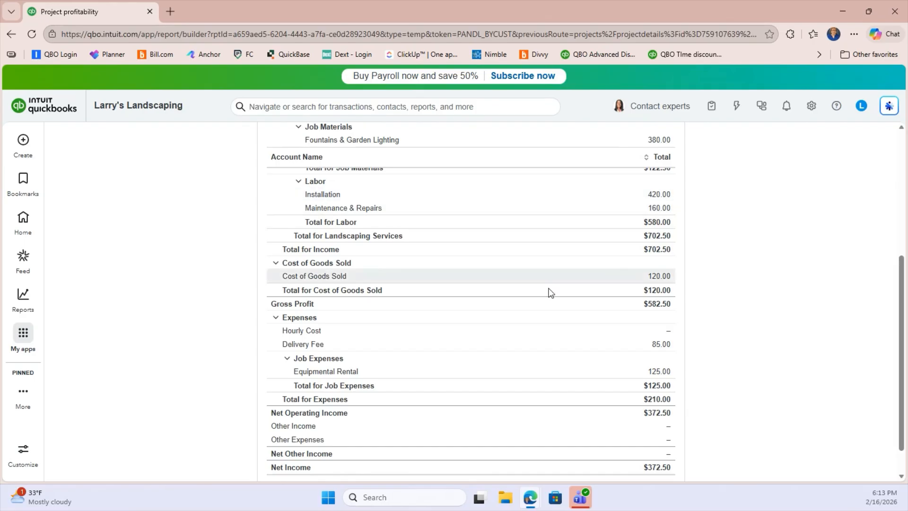
{"action": "scroll", "coordinate": [487, 304], "scroll_direction": "up", "scroll_amount": 10}
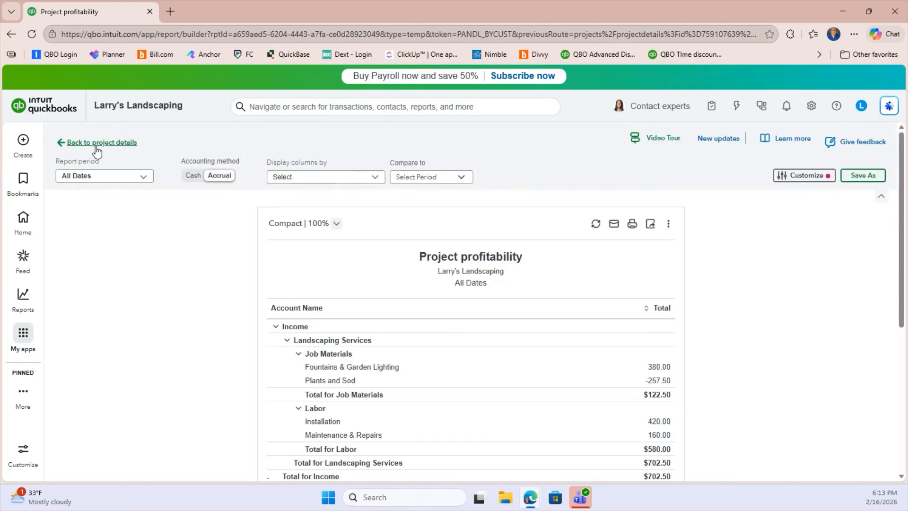
Open the company's time entries page, dismiss the Approvals notice and check the displayed week for entries.
{"action": "left_click", "coordinate": [24, 335]}
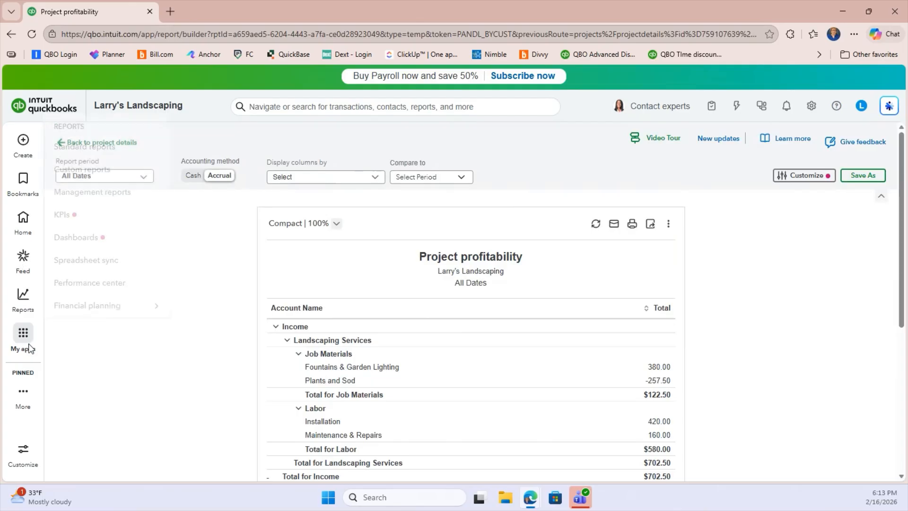
{"action": "mouse_move", "coordinate": [21, 307]}
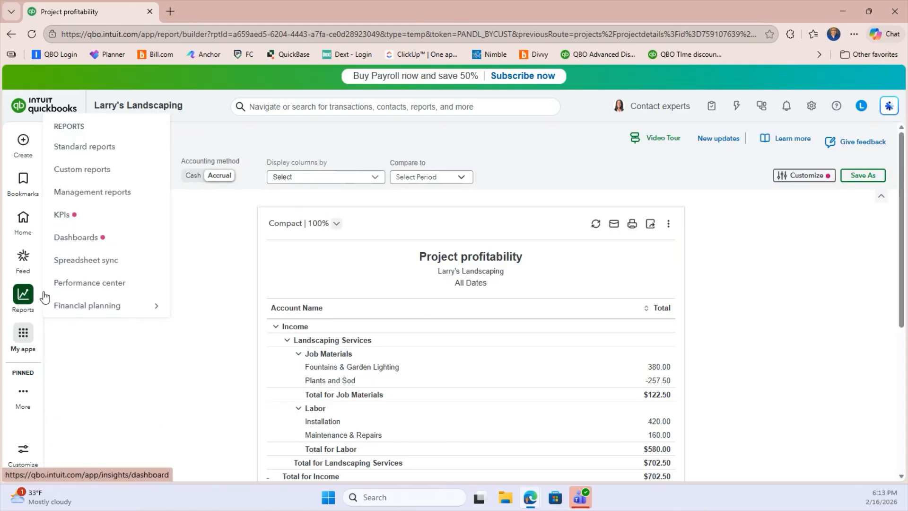
{"action": "mouse_move", "coordinate": [22, 334]}
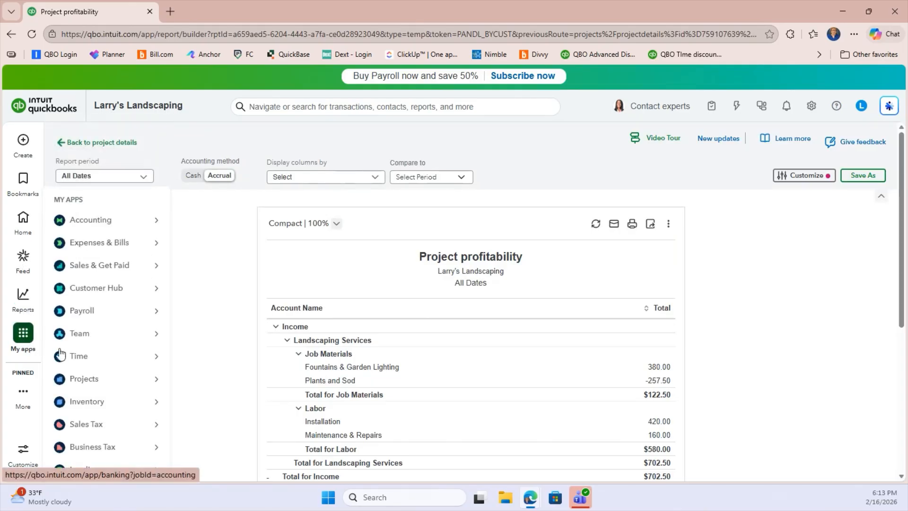
{"action": "mouse_move", "coordinate": [115, 368]}
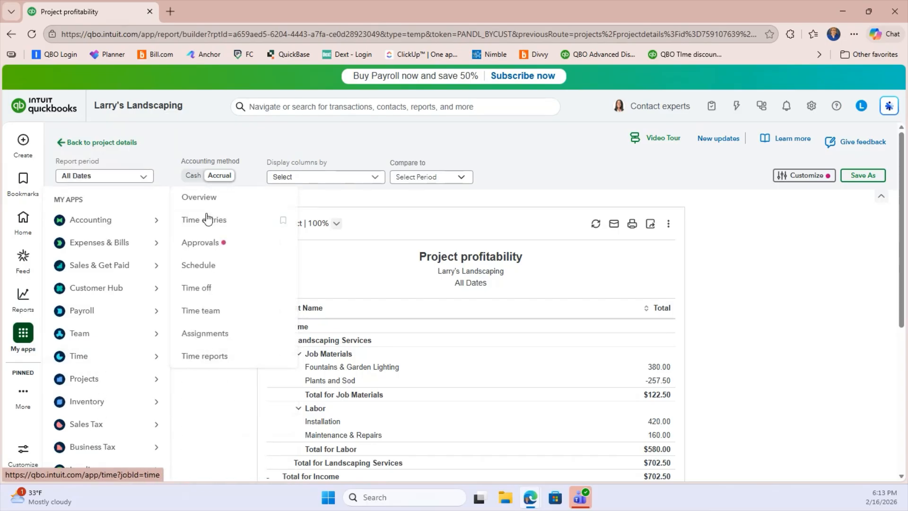
{"action": "left_click", "coordinate": [202, 228]}
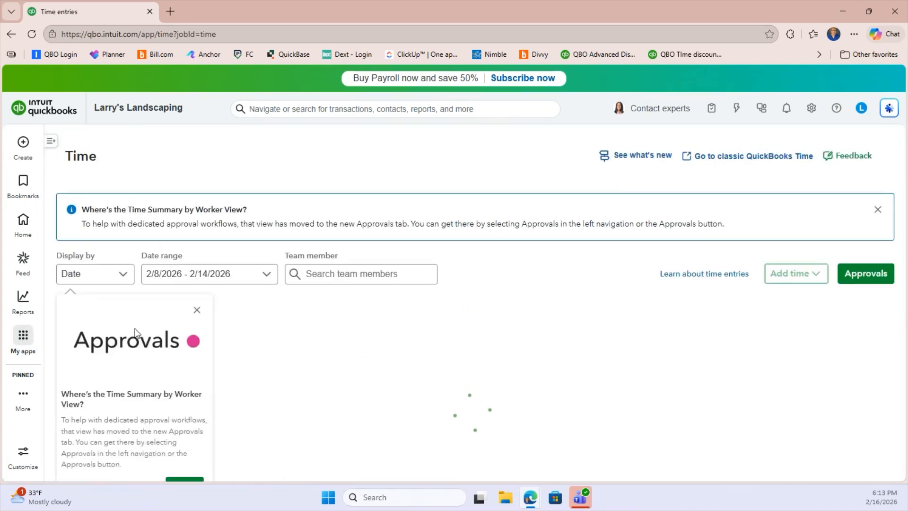
{"action": "left_click", "coordinate": [196, 313]}
{"action": "scroll", "coordinate": [416, 415], "scroll_direction": "down", "scroll_amount": 1}
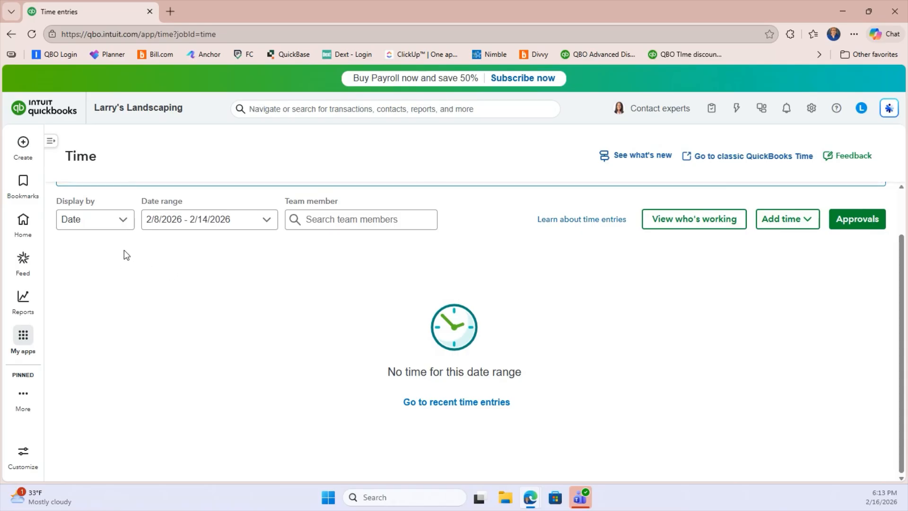
{"action": "scroll", "coordinate": [113, 208], "scroll_direction": "up", "scroll_amount": 1}
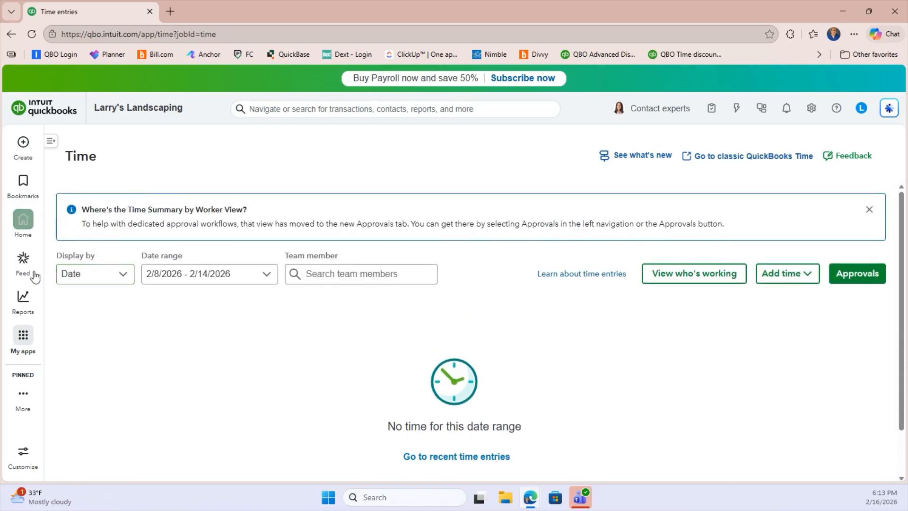
Return to the Main St project's time activity and start a new time entry for it.
{"action": "left_click", "coordinate": [10, 34]}
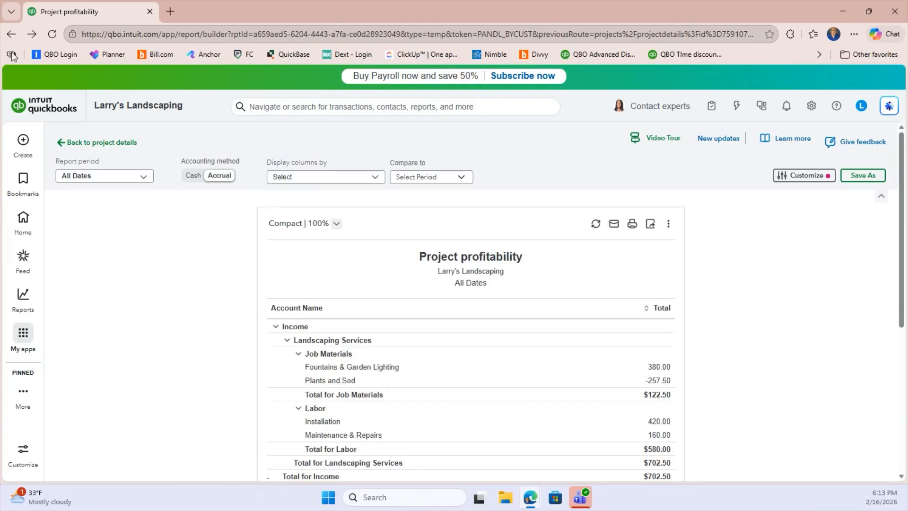
{"action": "left_click", "coordinate": [101, 144]}
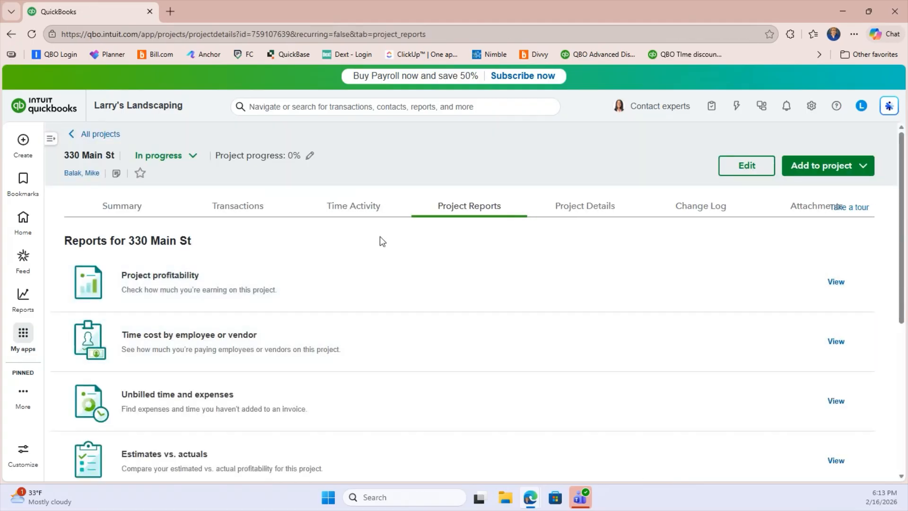
{"action": "left_click", "coordinate": [355, 210]}
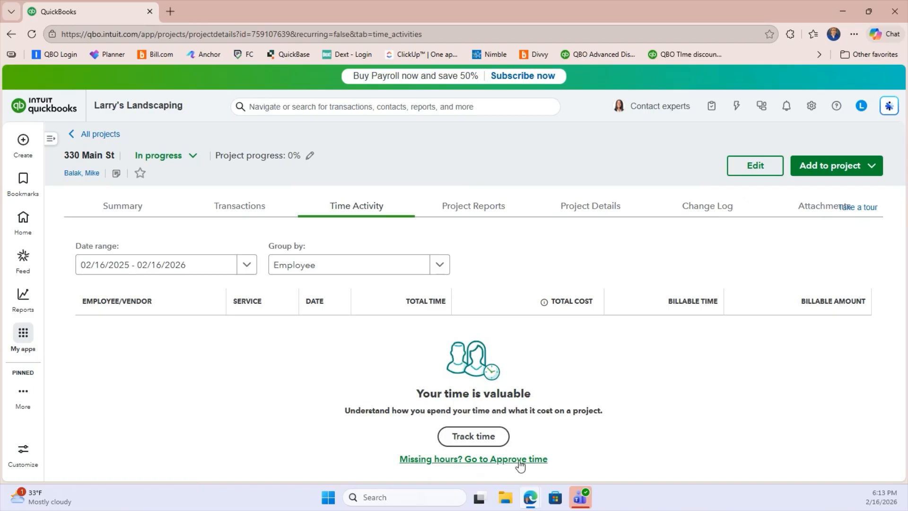
{"action": "left_click", "coordinate": [472, 436]}
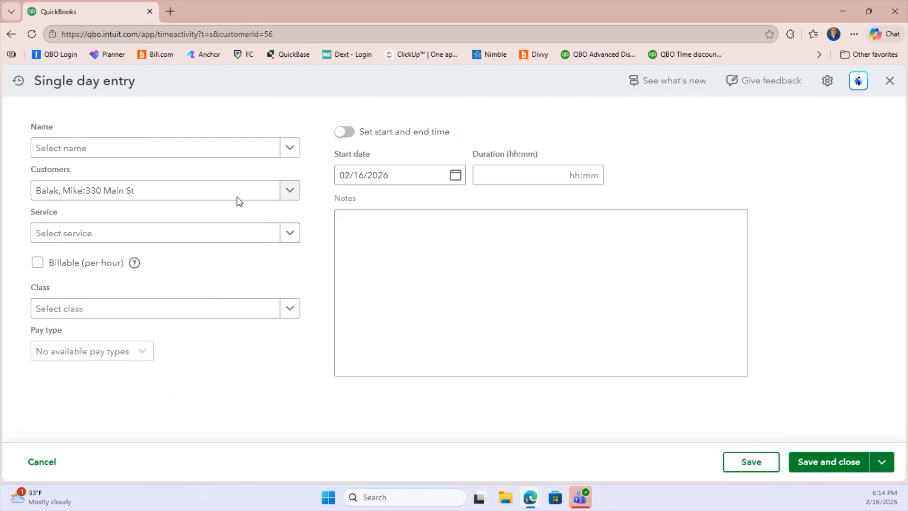
Assign the time entry to the first listed employee and set the service to Installation.
{"action": "left_click", "coordinate": [131, 152]}
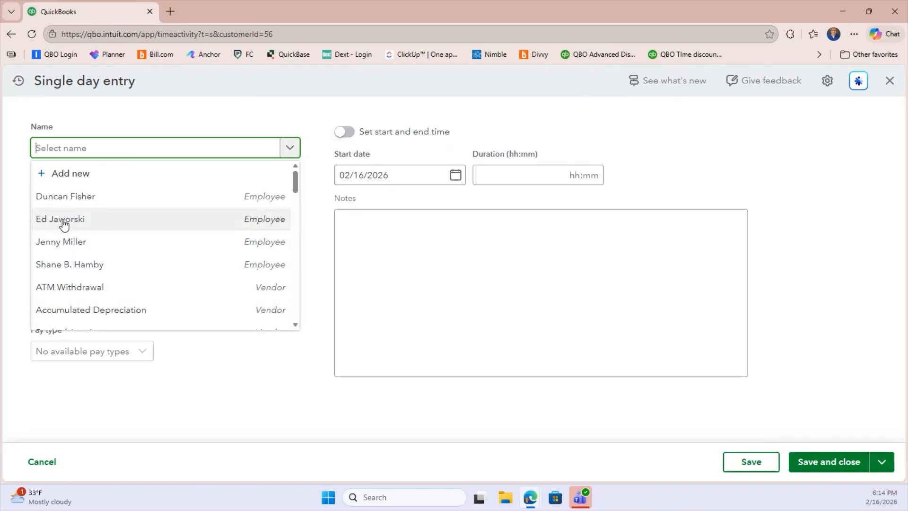
{"action": "left_click", "coordinate": [71, 201]}
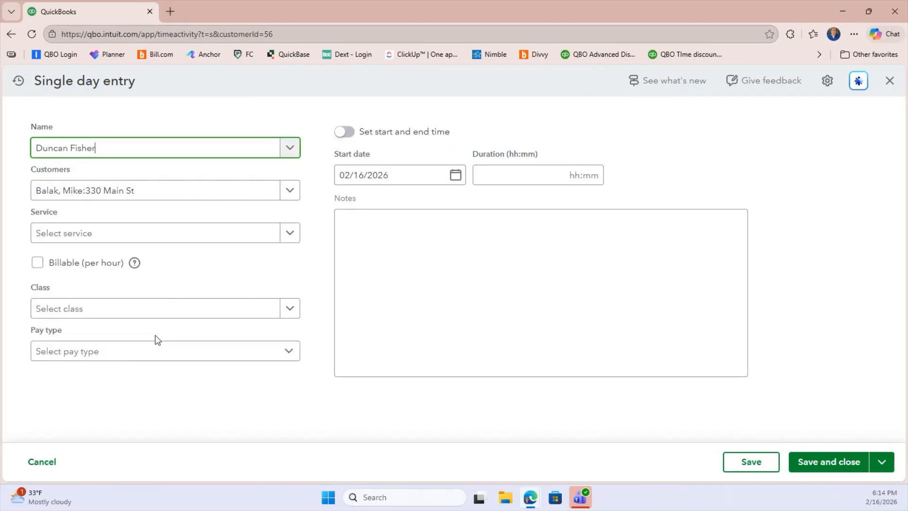
{"action": "left_click", "coordinate": [104, 234]}
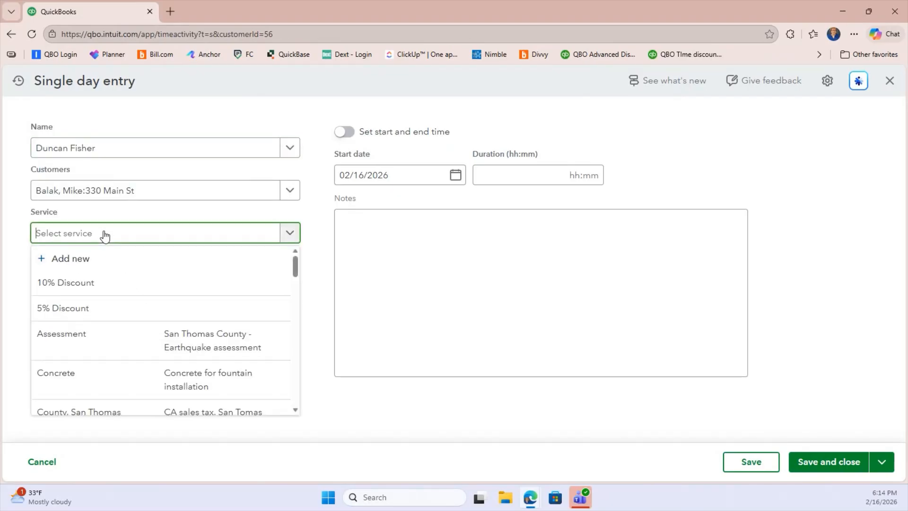
{"action": "type", "text": "instal"}
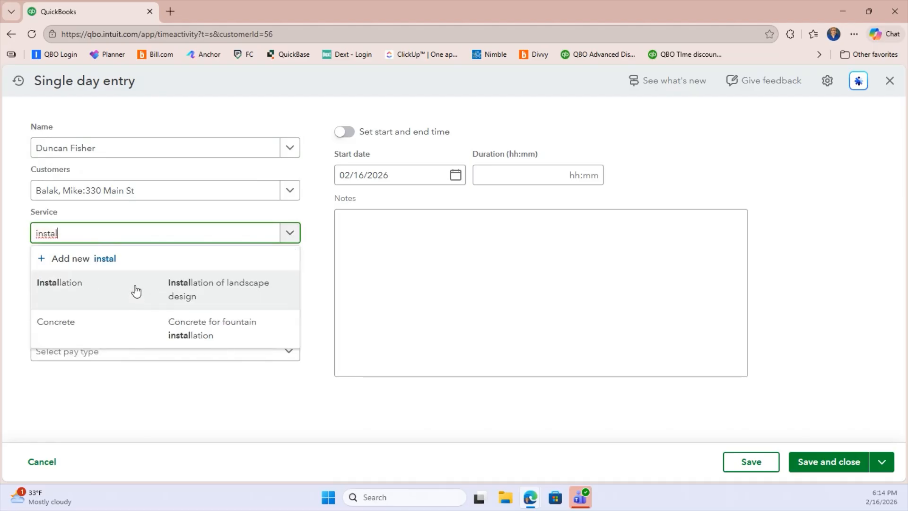
{"action": "left_click", "coordinate": [137, 290]}
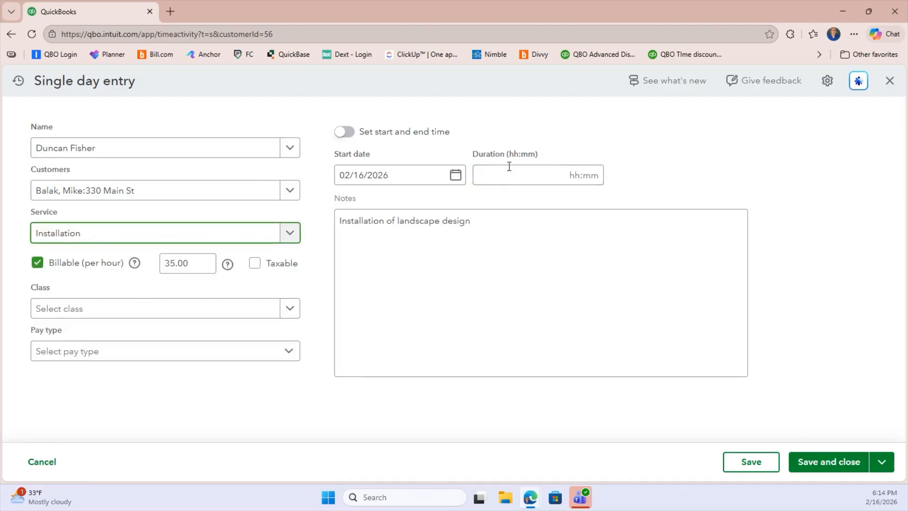
Set the time entry's start date to 01/12/2026 and its duration to 8 hours, and save it without closing the form.
{"action": "left_click", "coordinate": [456, 176]}
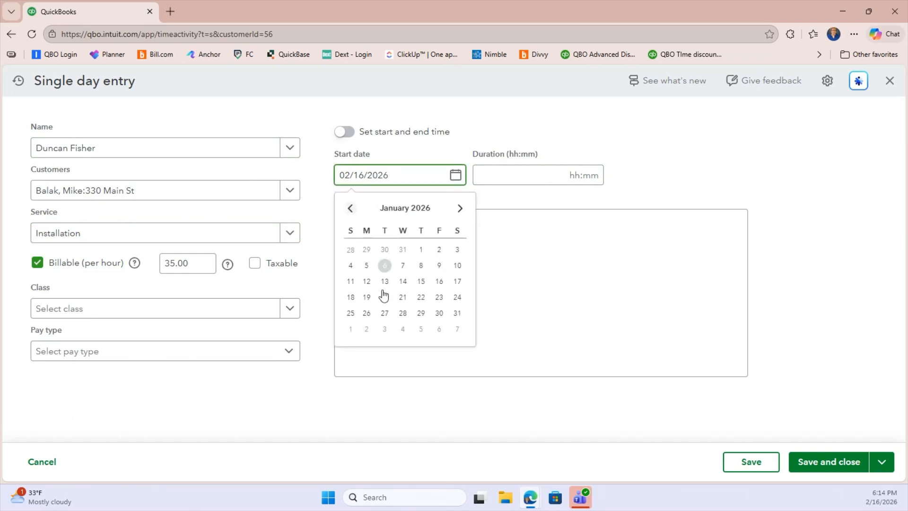
{"action": "left_click", "coordinate": [367, 280]}
{"action": "left_click", "coordinate": [587, 180]}
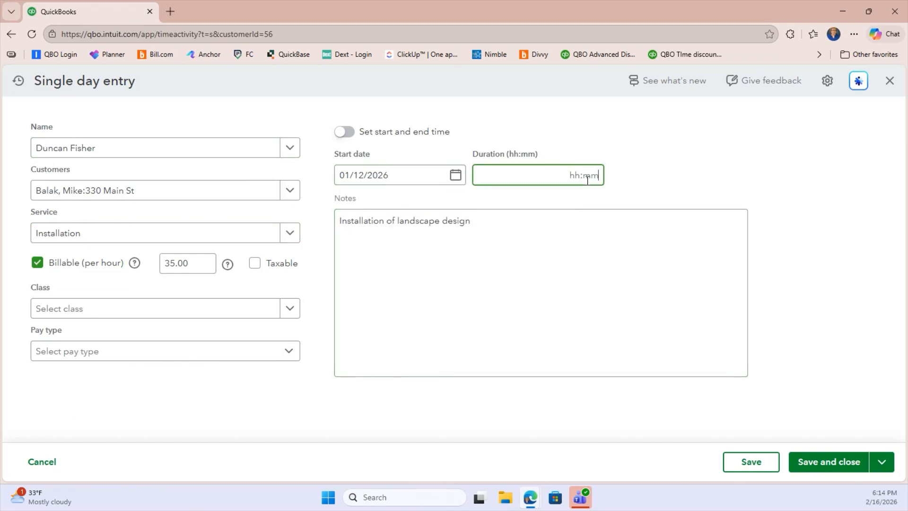
{"action": "type", "text": "8"}
{"action": "left_click", "coordinate": [552, 248]}
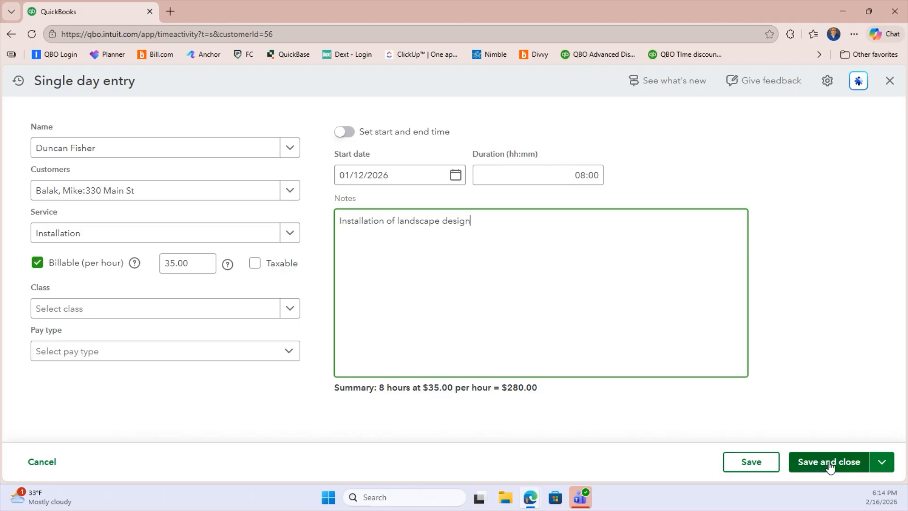
{"action": "left_click", "coordinate": [744, 468]}
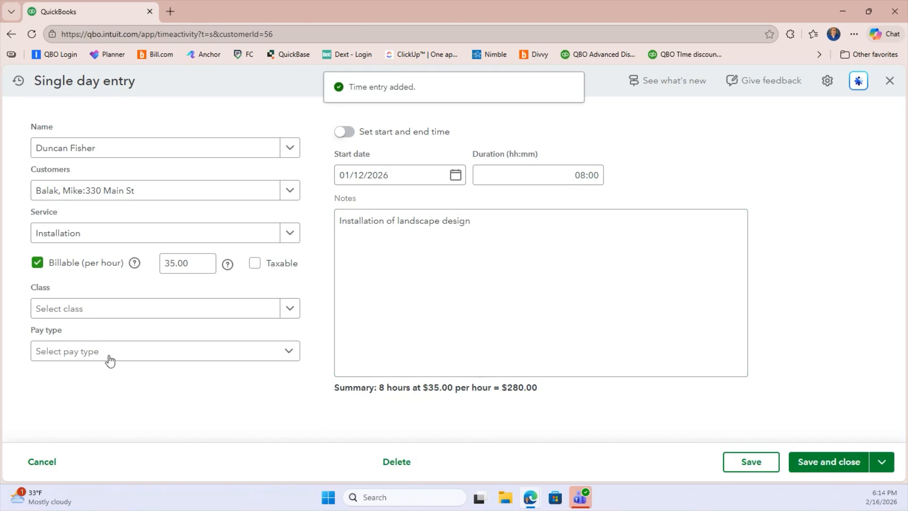
{"action": "left_click", "coordinate": [459, 181]}
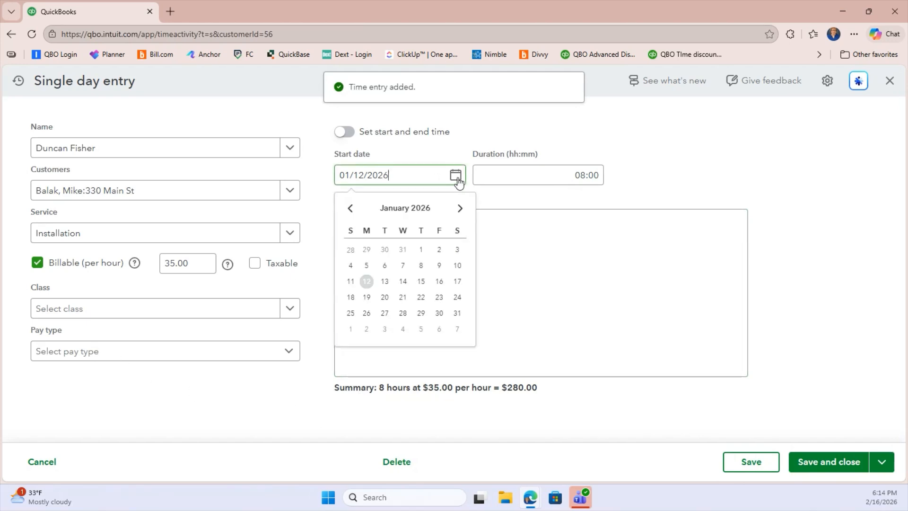
{"action": "left_click", "coordinate": [382, 282]}
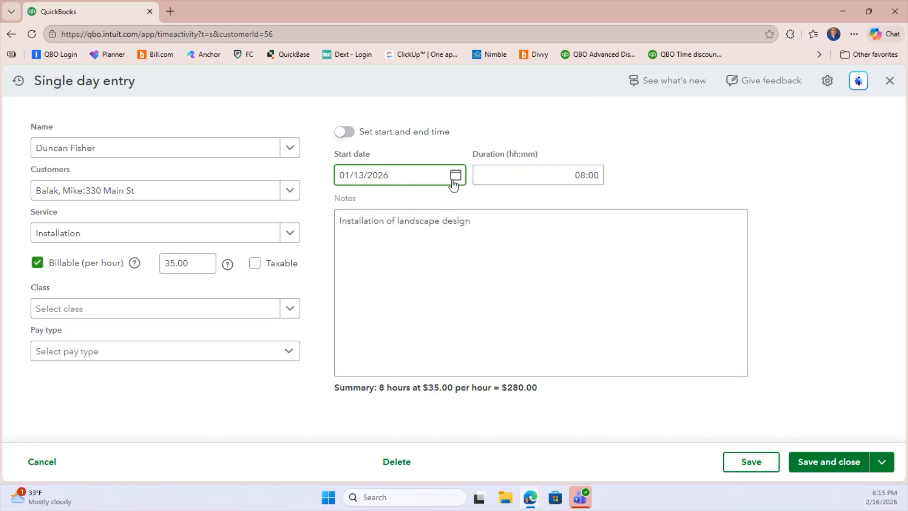
{"action": "left_click", "coordinate": [882, 462]}
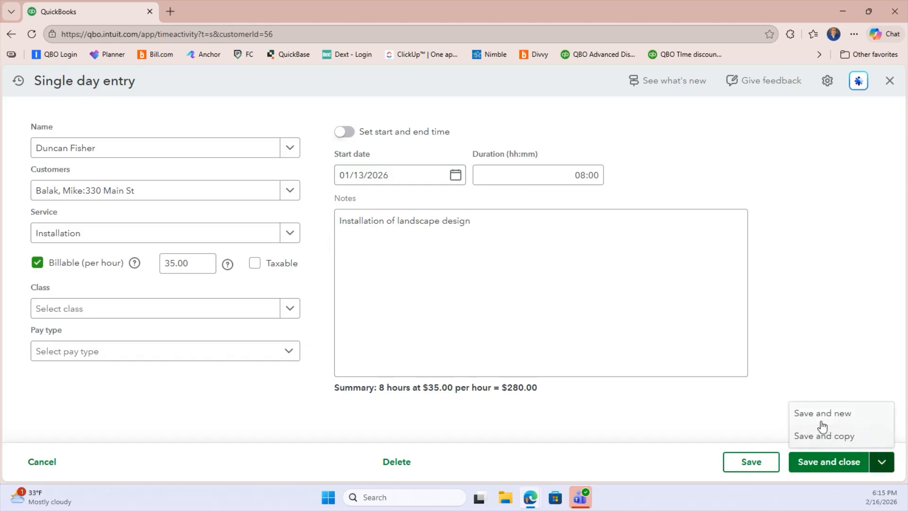
{"action": "left_click", "coordinate": [456, 175]}
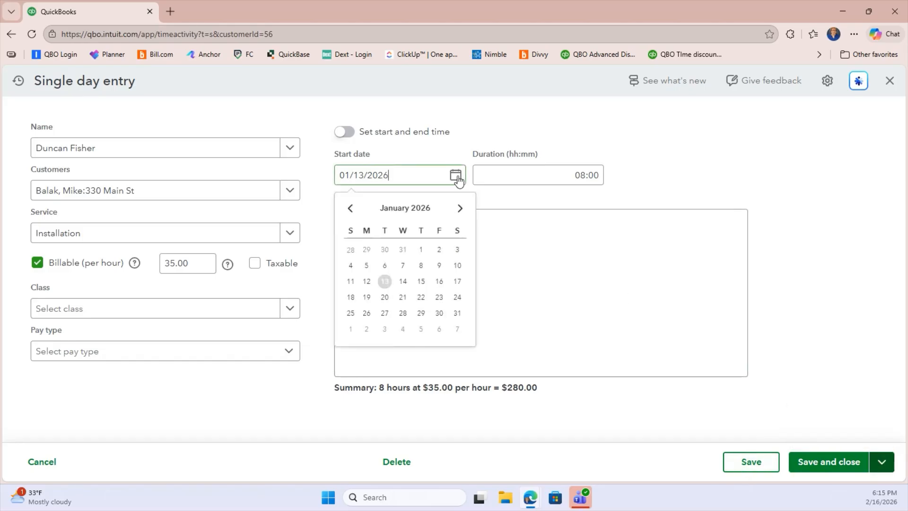
{"action": "left_click", "coordinate": [368, 281]}
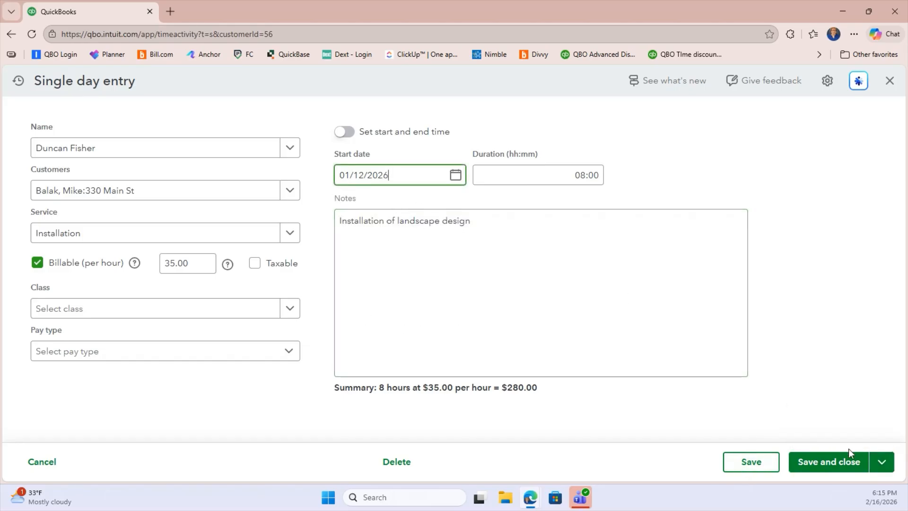
Save the 8-hour time entry, start a new one for the same employee, and assign it to the Main St project.
{"action": "left_click", "coordinate": [881, 462]}
{"action": "left_click", "coordinate": [819, 415]}
{"action": "left_click", "coordinate": [529, 367]}
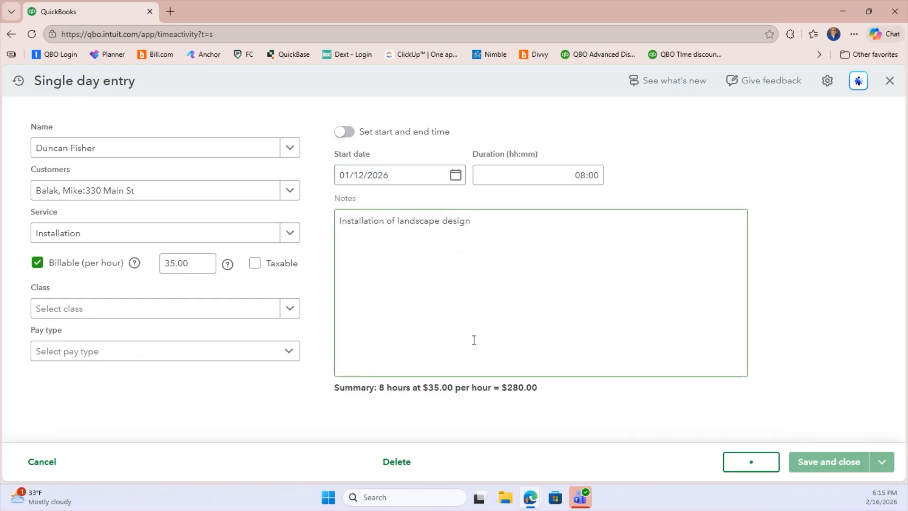
{"action": "left_click", "coordinate": [288, 189]}
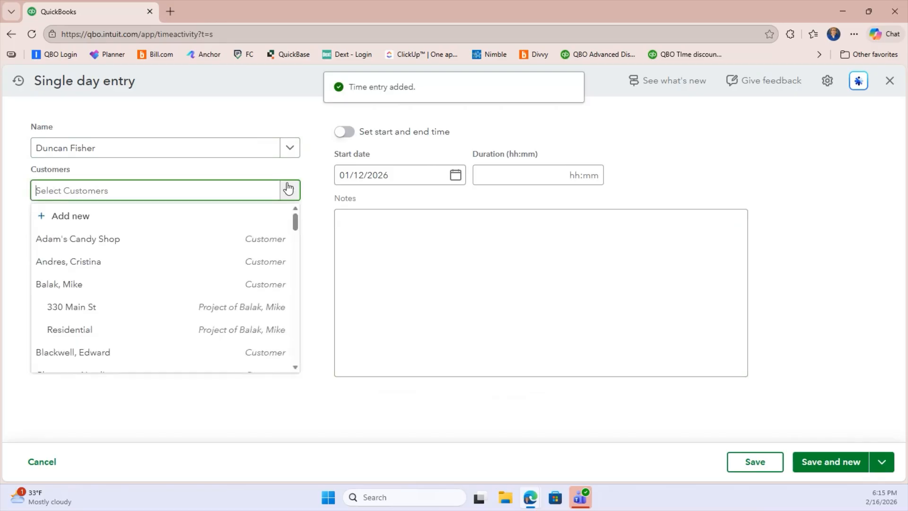
{"action": "left_click", "coordinate": [203, 307]}
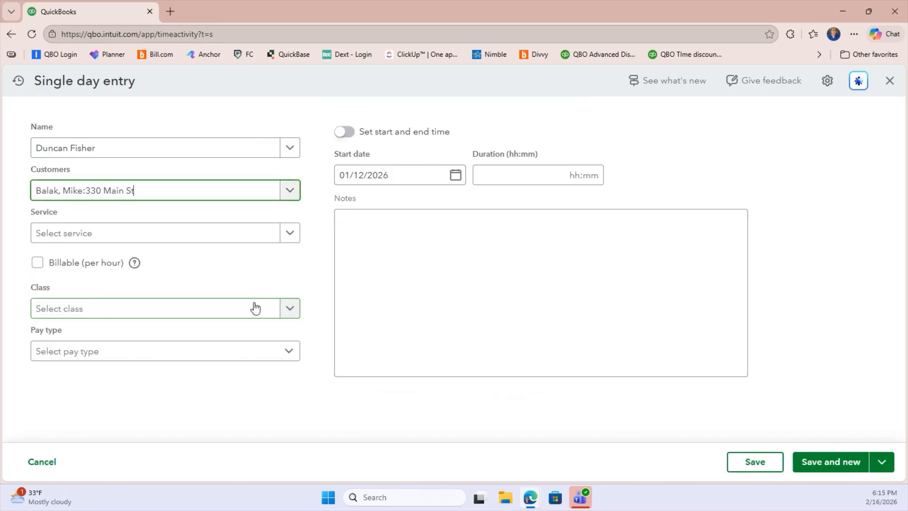
Set the new time entry's start date to 01/13/2026 and its duration to 2 hours.
{"action": "left_click", "coordinate": [455, 175]}
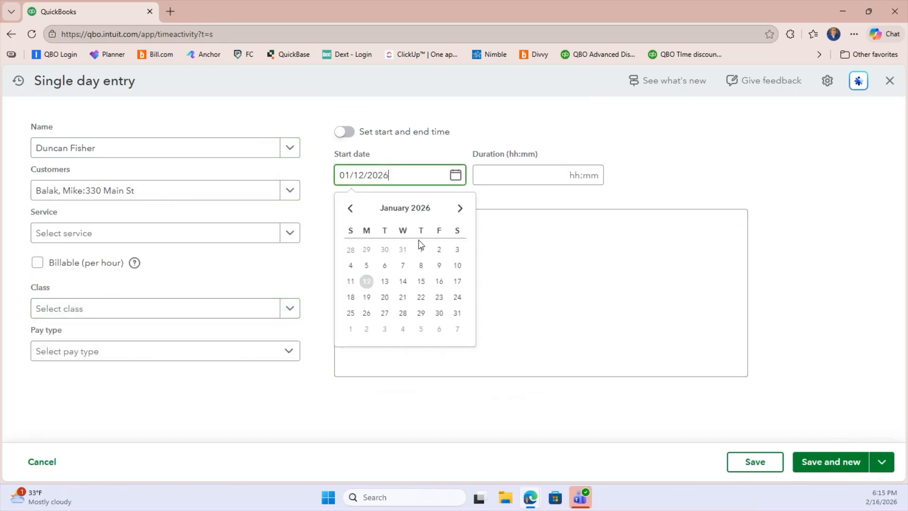
{"action": "left_click", "coordinate": [385, 281]}
{"action": "left_click", "coordinate": [571, 176]}
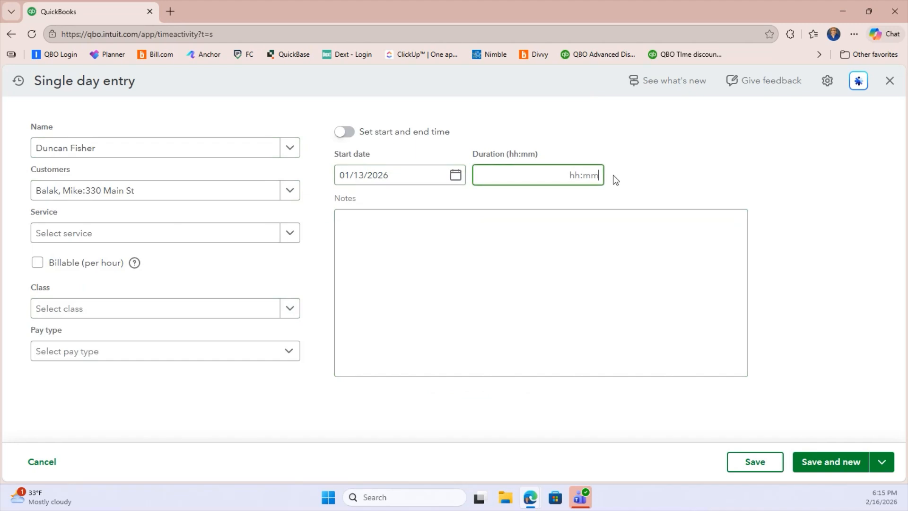
{"action": "type", "text": "2"}
{"action": "left_click", "coordinate": [662, 146]}
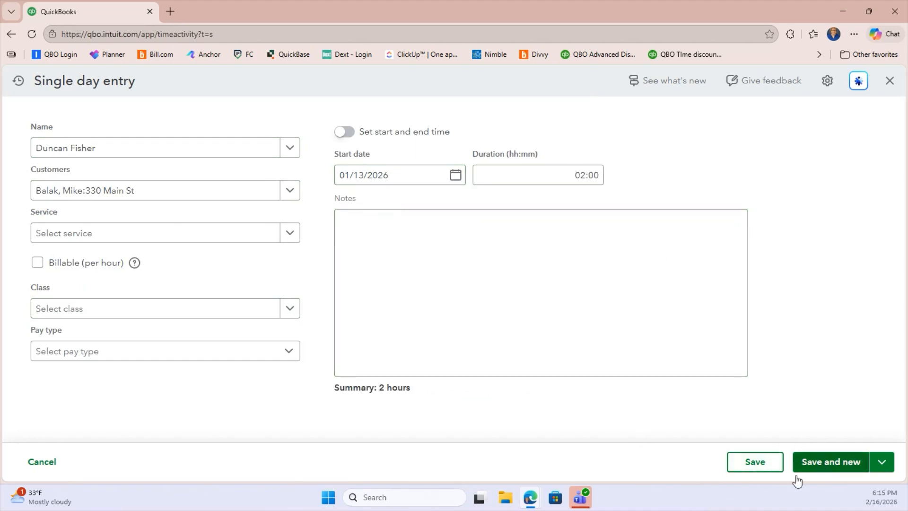
Set the time entry's pay type to Regular Pay, save the entry and close the form.
{"action": "left_click", "coordinate": [122, 355]}
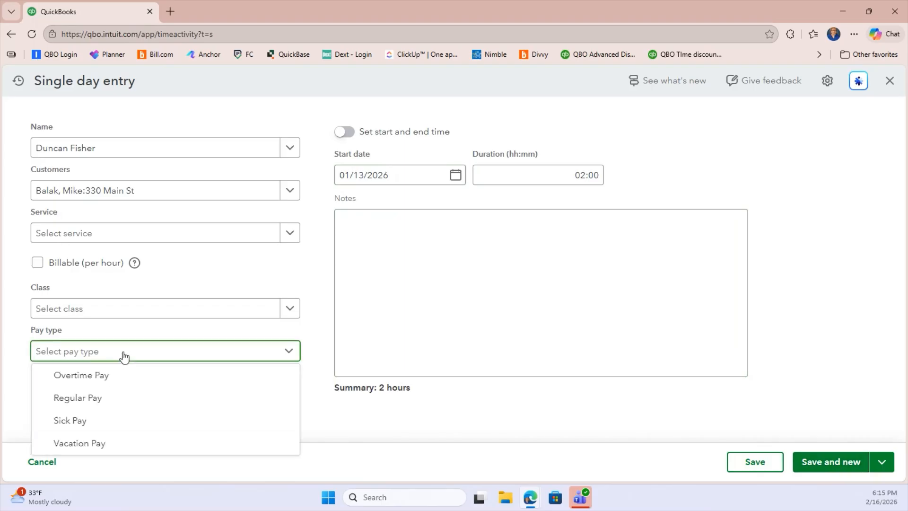
{"action": "left_click", "coordinate": [90, 398]}
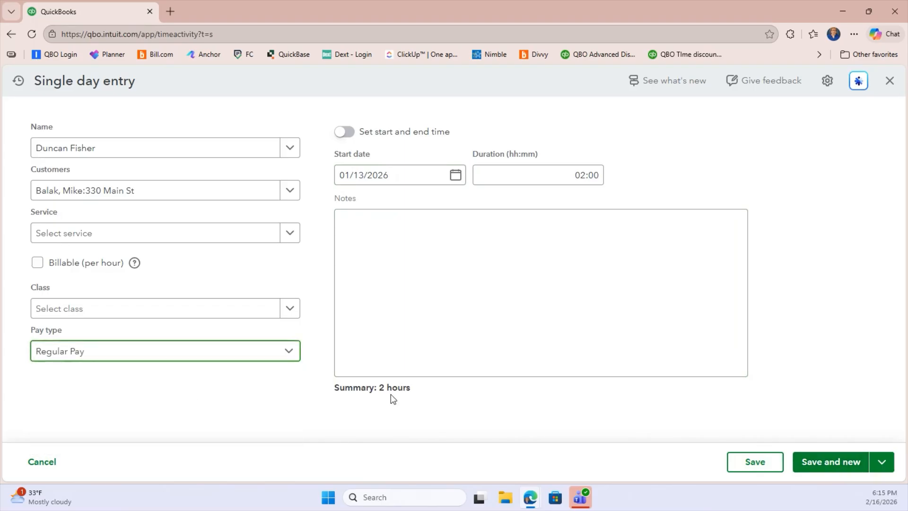
{"action": "left_click", "coordinate": [822, 465]}
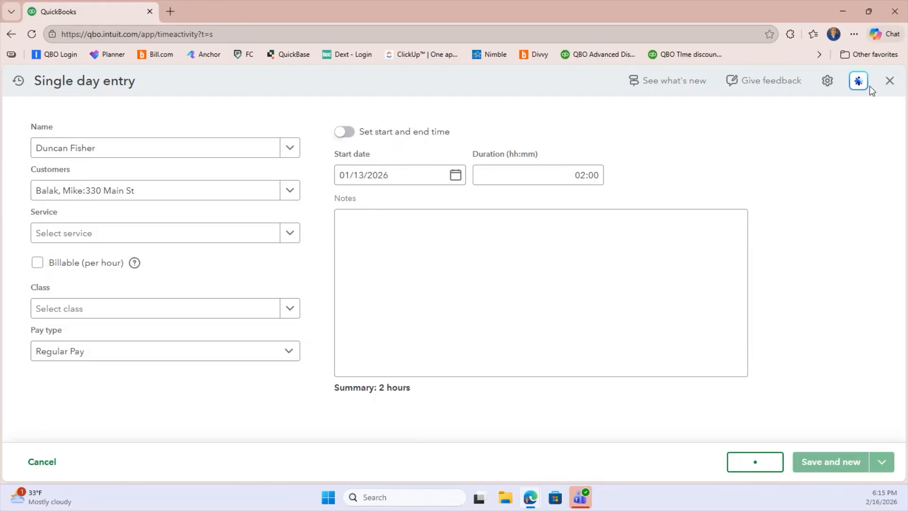
{"action": "left_click", "coordinate": [889, 82]}
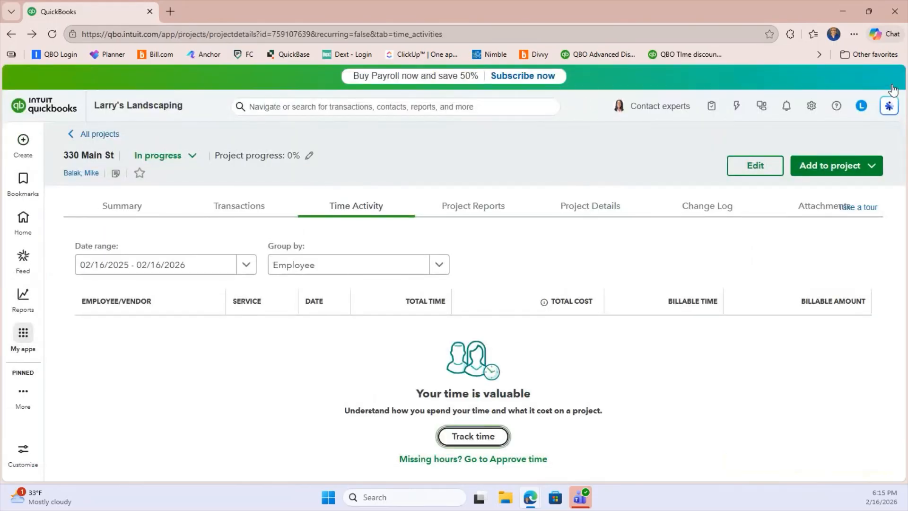
Open the Main St project's Project profitability report and review its income, cost of goods sold, expenses and net income.
{"action": "left_click", "coordinate": [472, 208]}
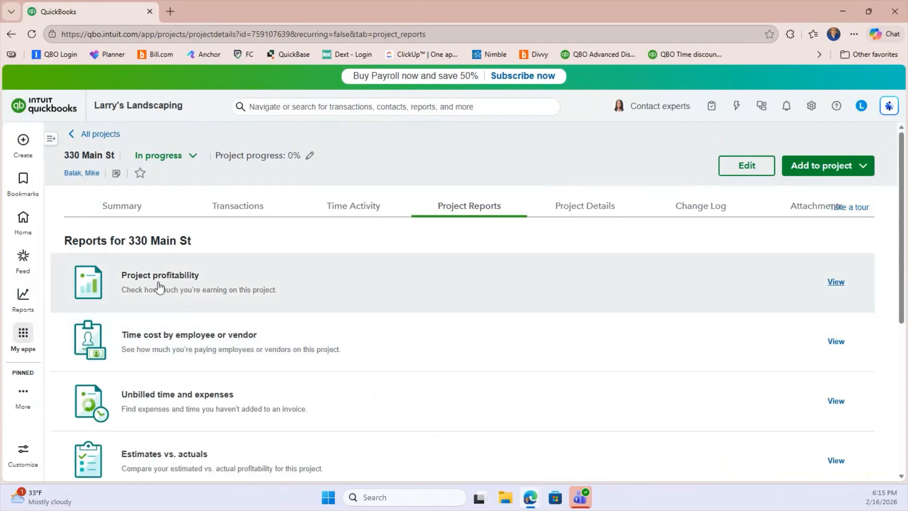
{"action": "left_click", "coordinate": [158, 281]}
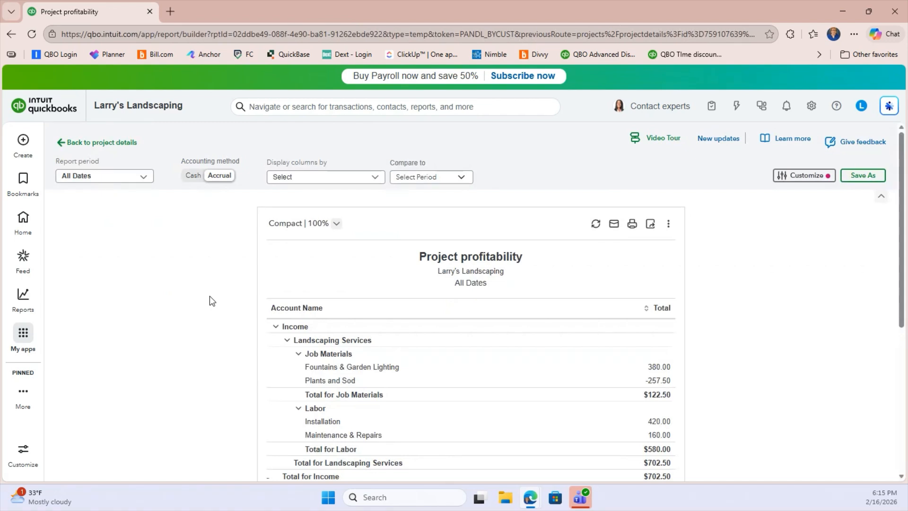
{"action": "scroll", "coordinate": [209, 296], "scroll_direction": "down", "scroll_amount": 2}
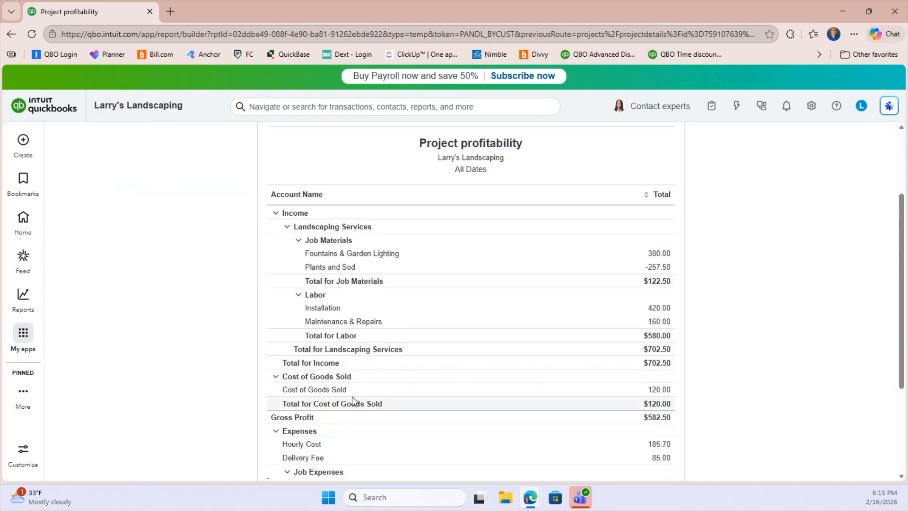
{"action": "scroll", "coordinate": [352, 396], "scroll_direction": "down", "scroll_amount": 1}
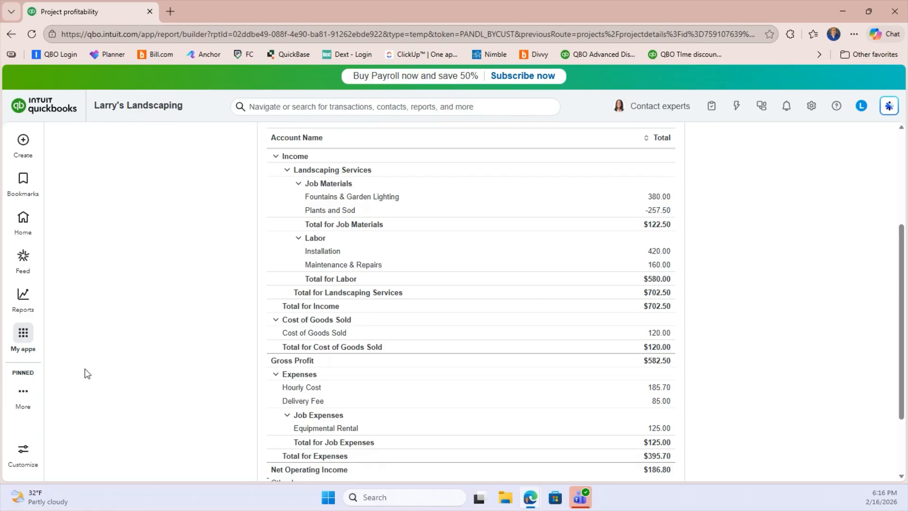
{"action": "scroll", "coordinate": [115, 365], "scroll_direction": "down", "scroll_amount": 2}
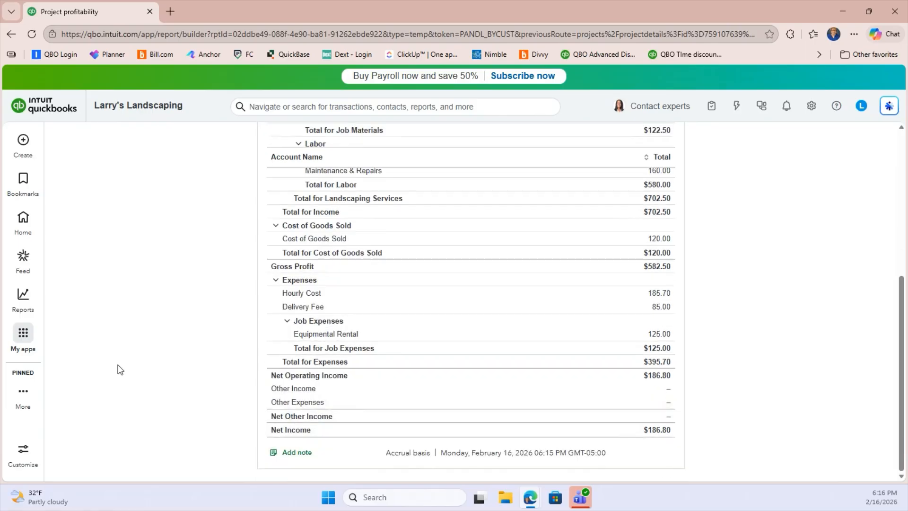
{"action": "scroll", "coordinate": [120, 369], "scroll_direction": "up", "scroll_amount": 10}
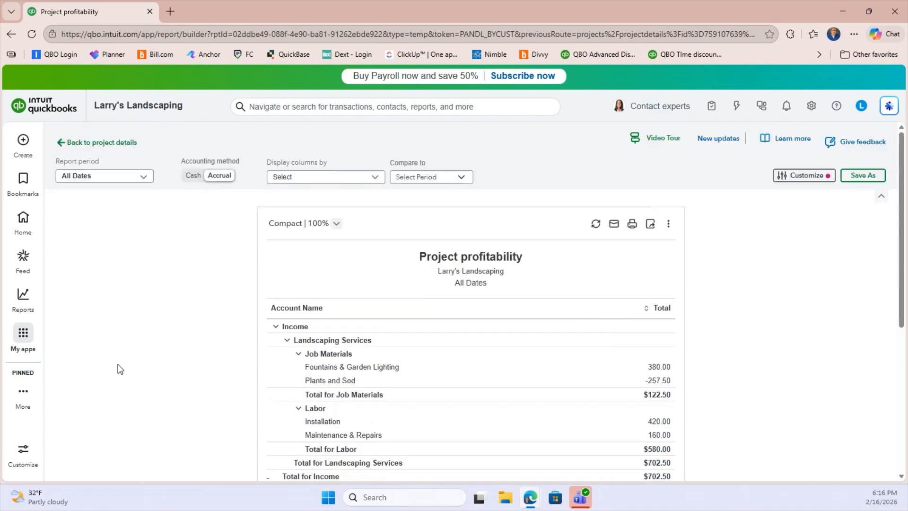